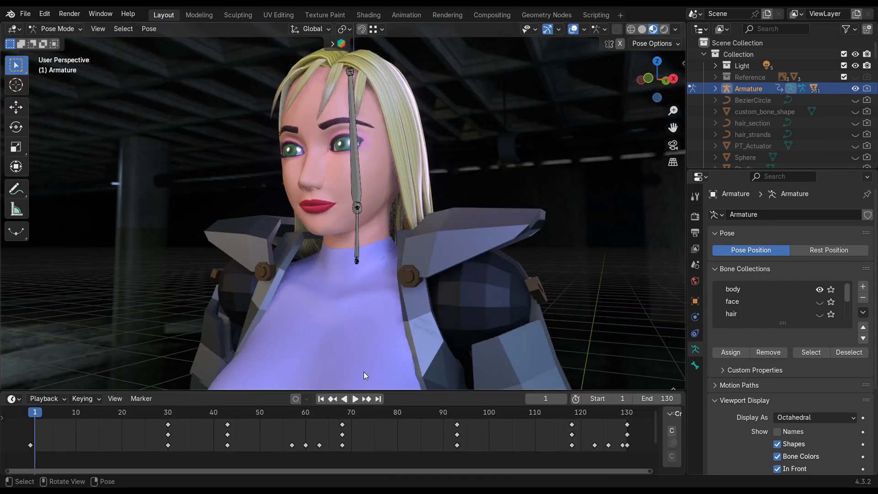
# - Play the animation briefly to check the hair's motion, stop it and return to the first frame
pyautogui.click(355, 399)
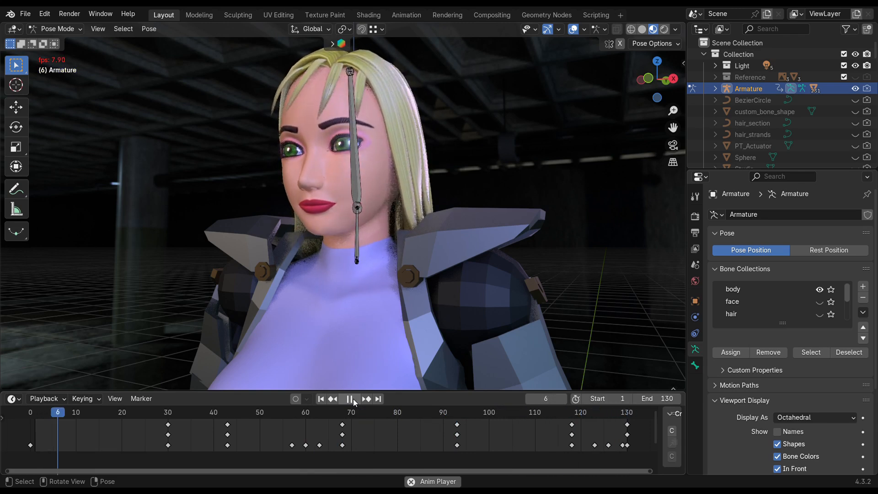
pyautogui.click(354, 402)
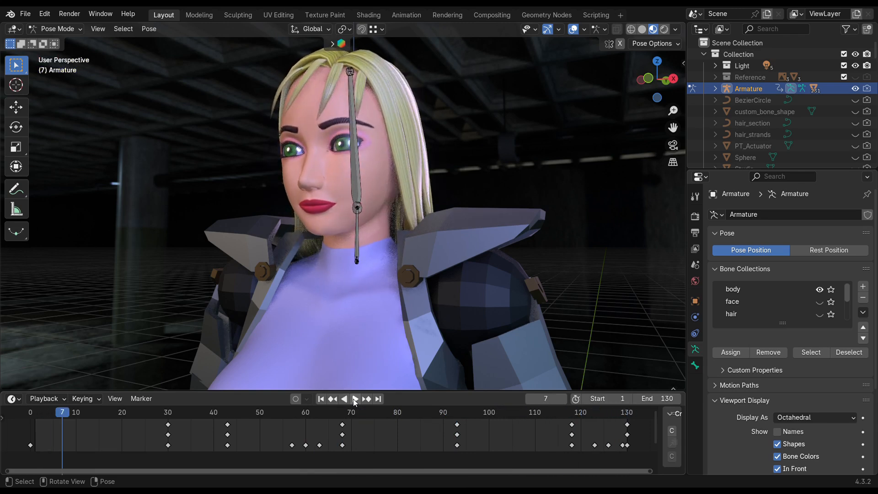
pyautogui.click(322, 401)
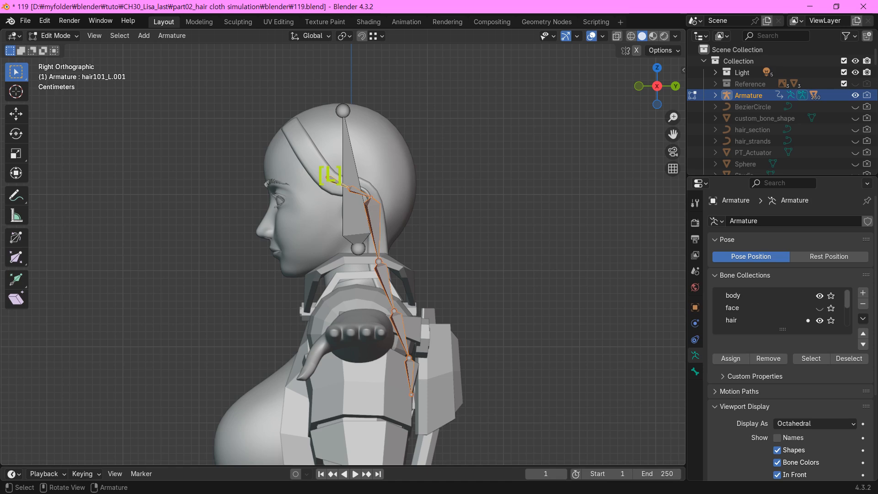
# - Duplicate the hair101_L bone chain in place and move the copy to a new bone collection named PHY_hair
pyautogui.hotkey('shift', 'd')
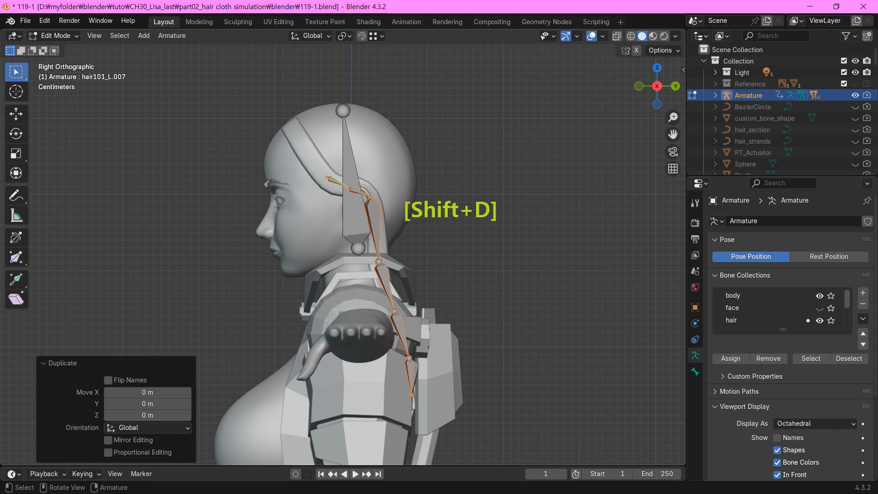
pyautogui.press('m')
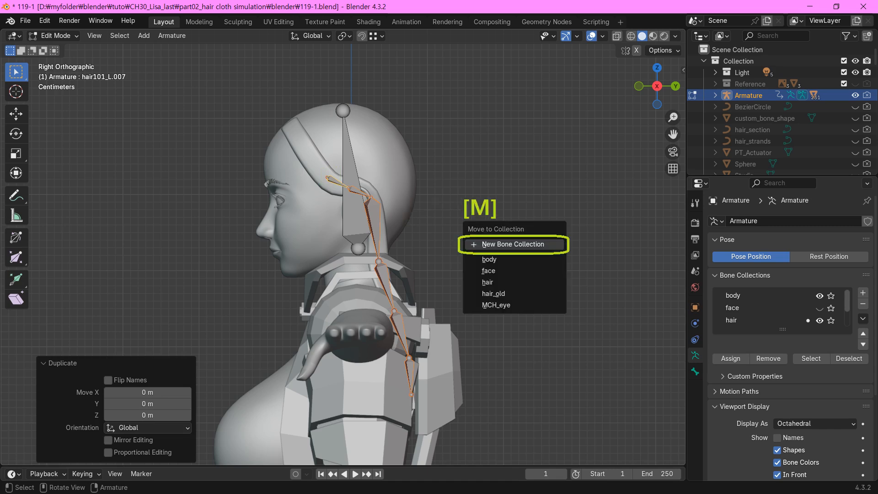
pyautogui.press('Return')
pyautogui.write('PHY_hair')
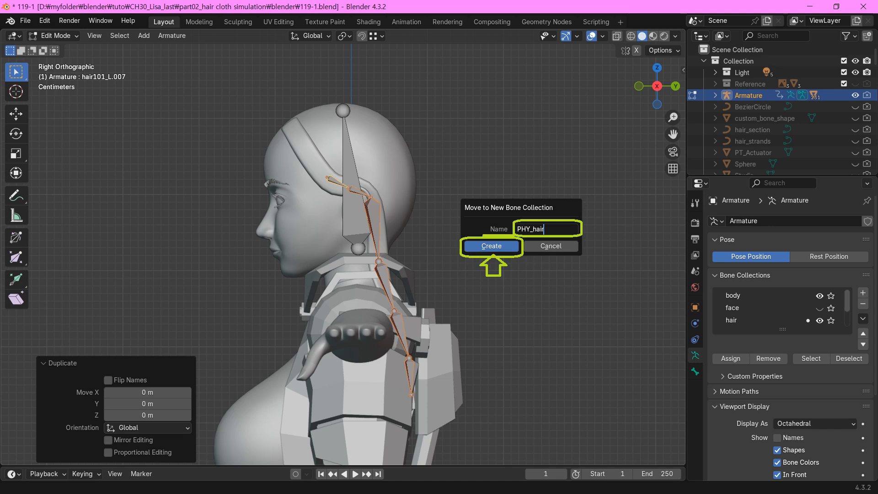
pyautogui.press('Return')
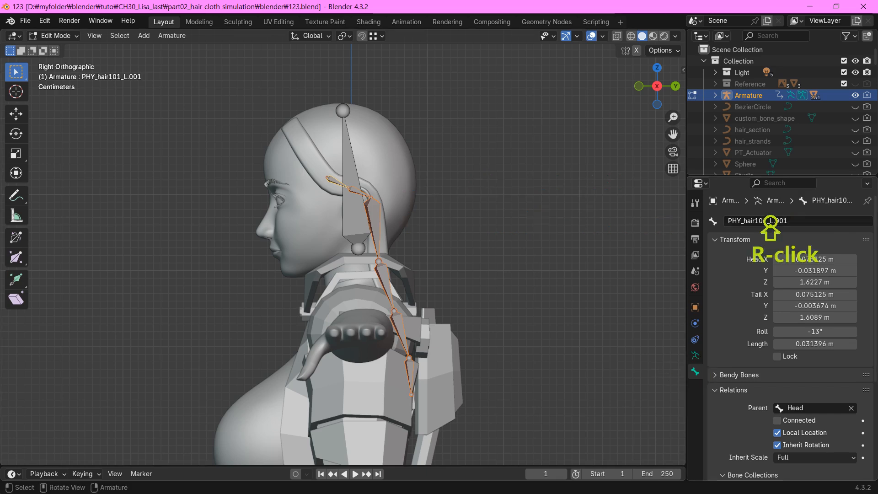
# - Copy the bone name PHY_hair101_L.001 to the other selected bones in the duplicated hair chain
pyautogui.rightClick(771, 220)
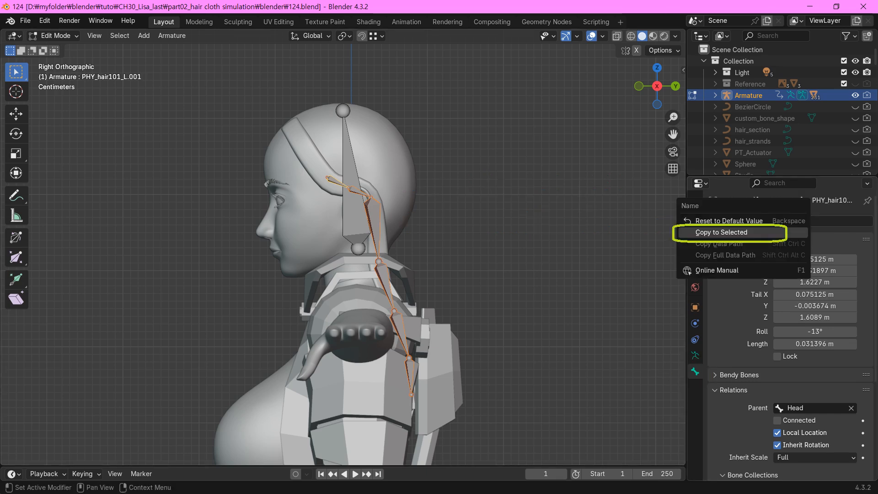
pyautogui.click(721, 232)
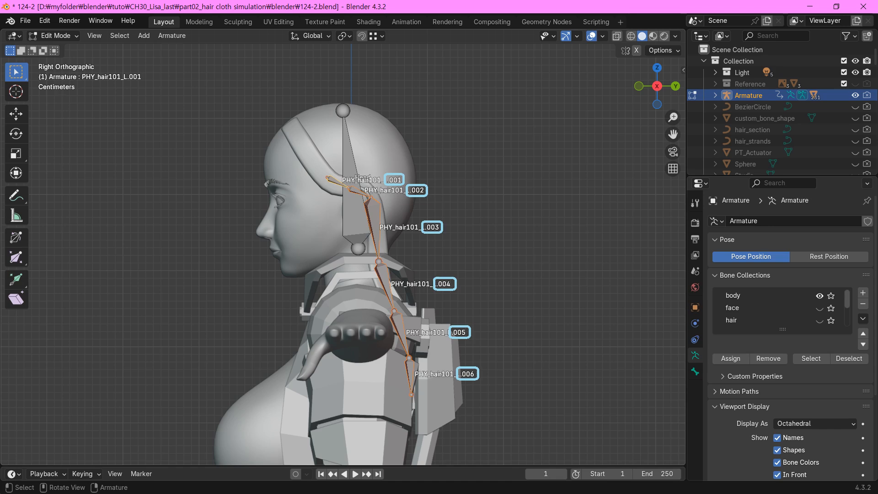
pyautogui.keyDown('alt'); pyautogui.click(719, 369); pyautogui.keyUp('alt')
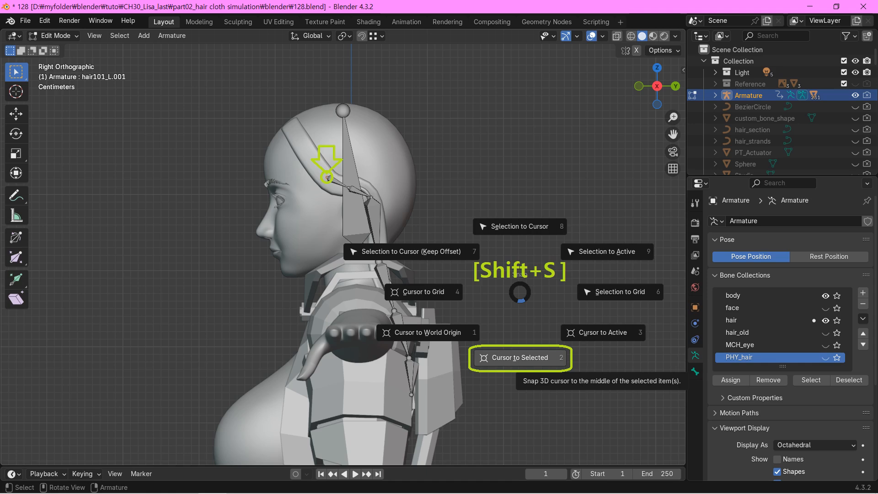
# - Add a plane at the start of the hair bone chain using the 3D cursor and rotate it 90° about Y
pyautogui.click(520, 358)
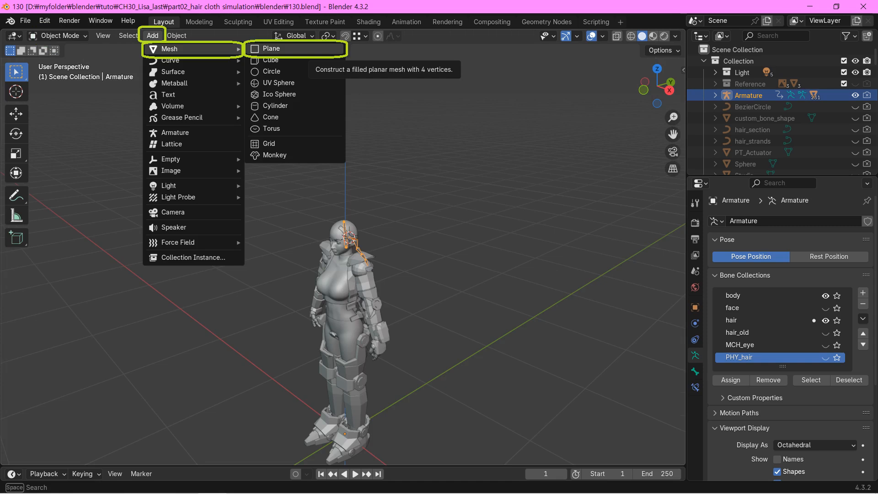
pyautogui.click(271, 49)
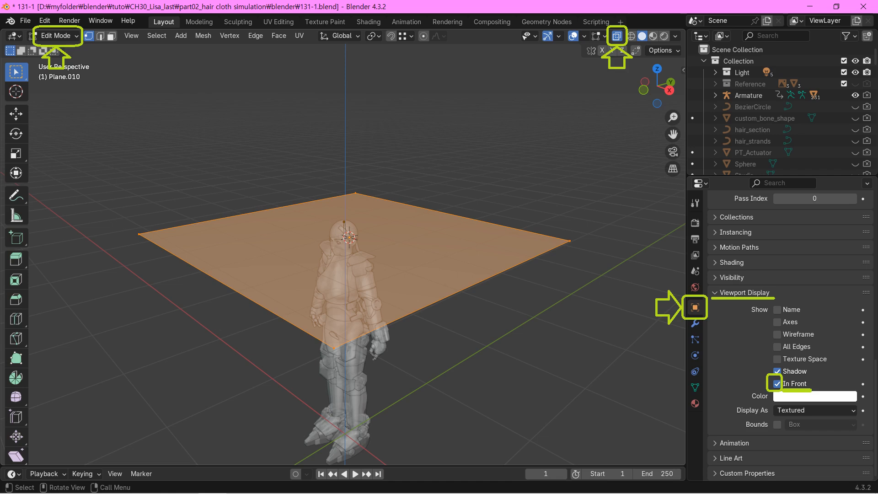
pyautogui.write('r')
pyautogui.write('y')
pyautogui.write('90')
pyautogui.press('Return')
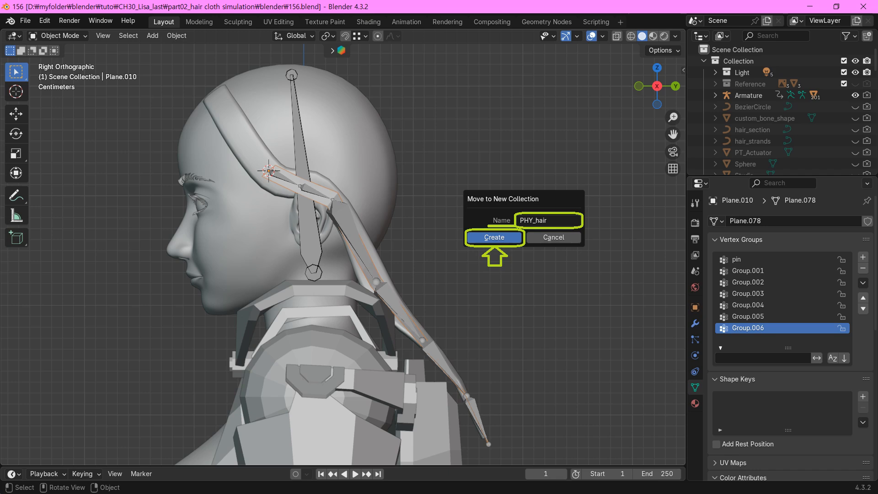
# - Move the hair plane to a new collection named PHY_hair and parent it to the armature's Head bone
pyautogui.press('Return')
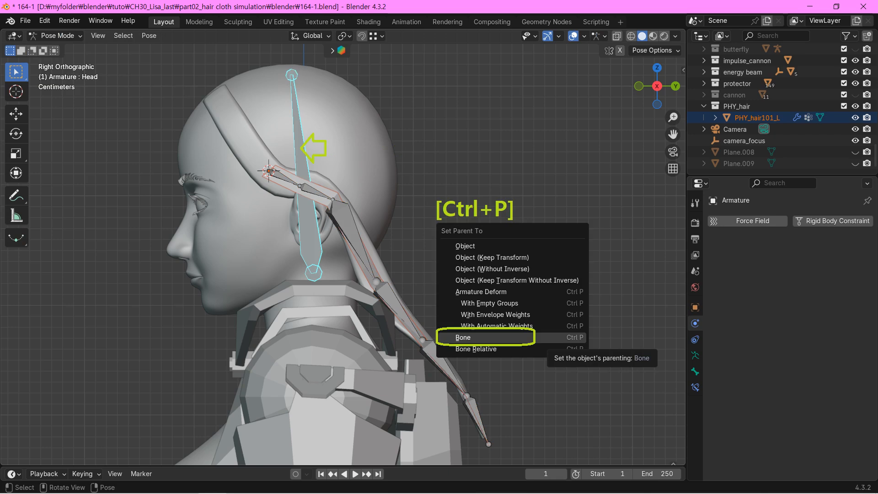
pyautogui.press('Return')
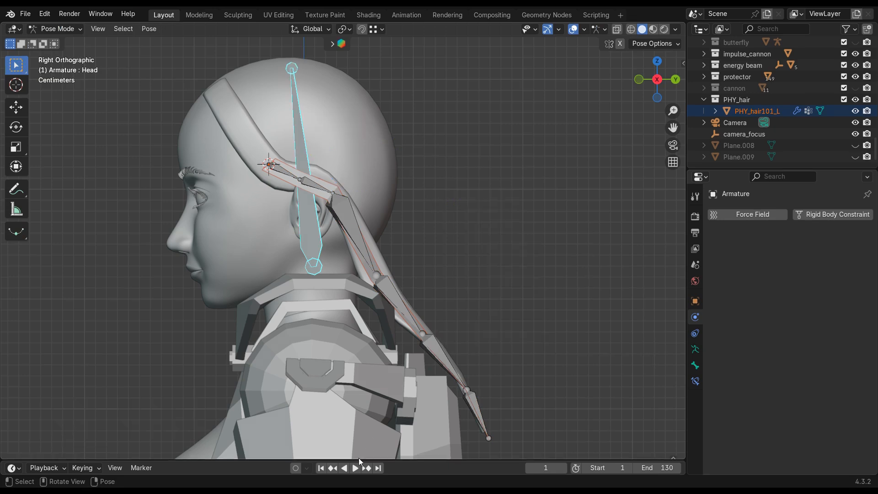
# - Play the animation to check how the parented hair plane moves, stop it and return to the first frame
pyautogui.click(353, 468)
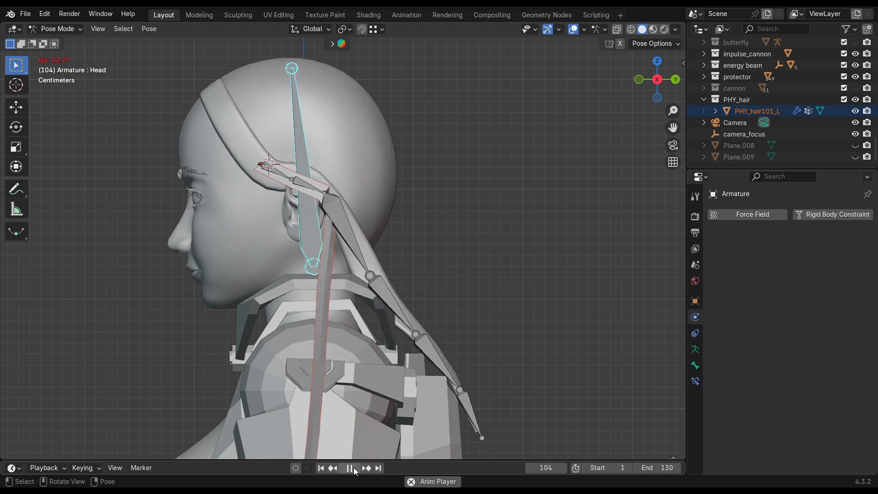
pyautogui.click(353, 467)
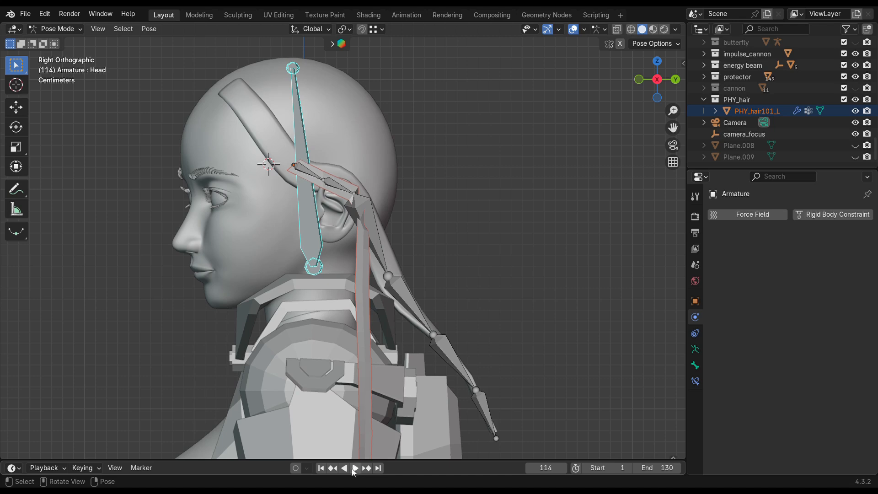
pyautogui.click(319, 468)
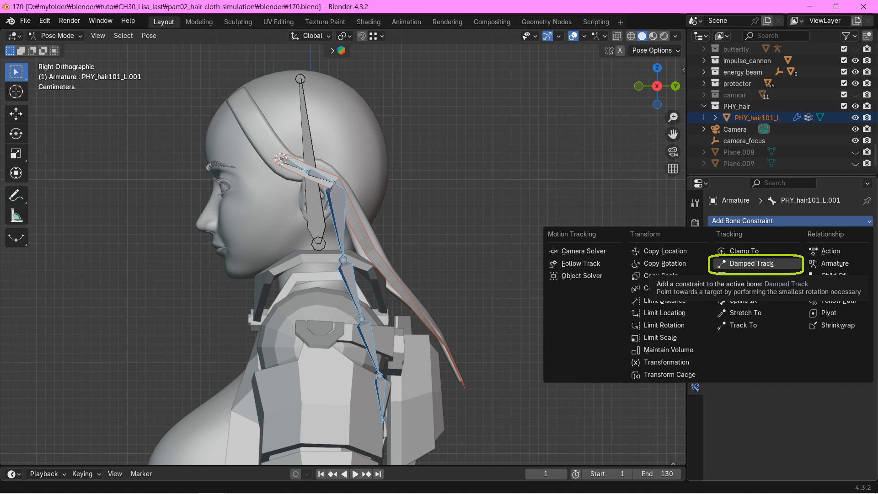
# - Add Damped Track constraints to the PHY_hair101_L bones, assigning vertex groups Group.002 to Group.005 to bones .002 to .005
pyautogui.click(752, 263)
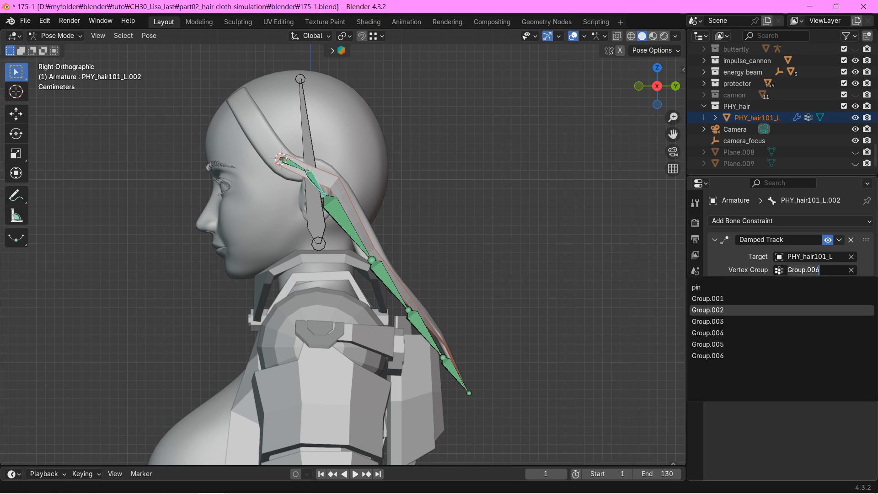
pyautogui.press('Return')
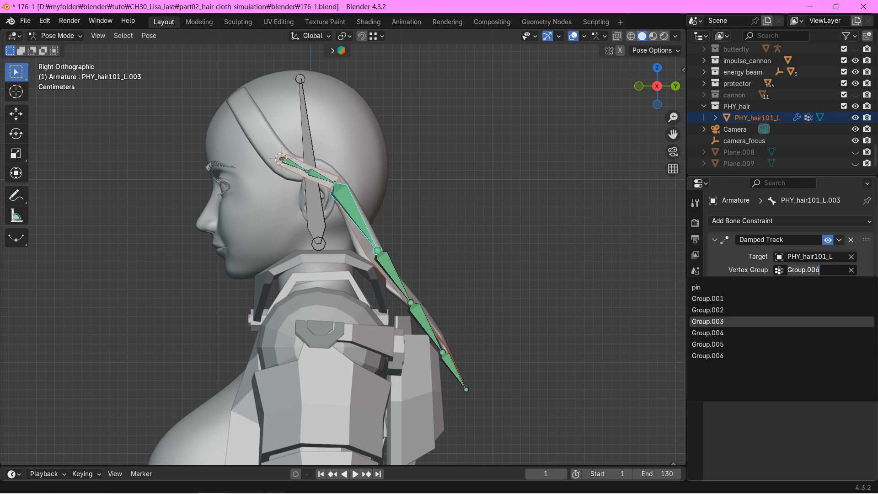
pyautogui.press('Return')
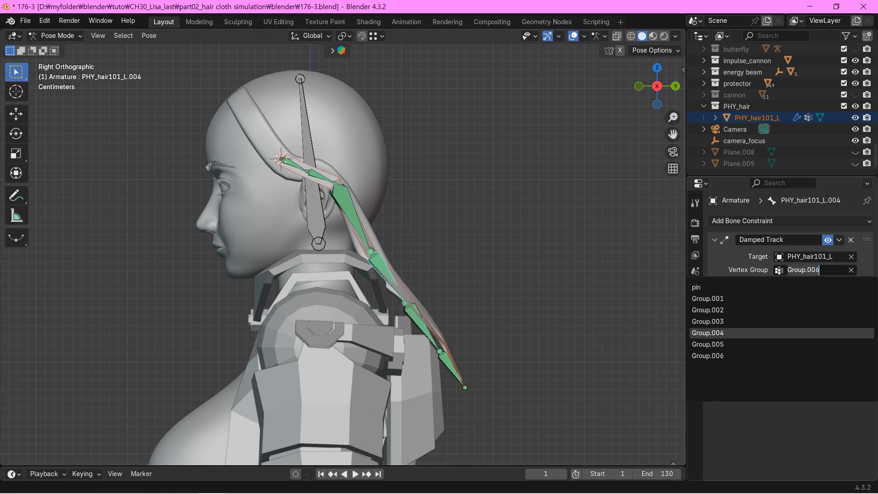
pyautogui.press('Return')
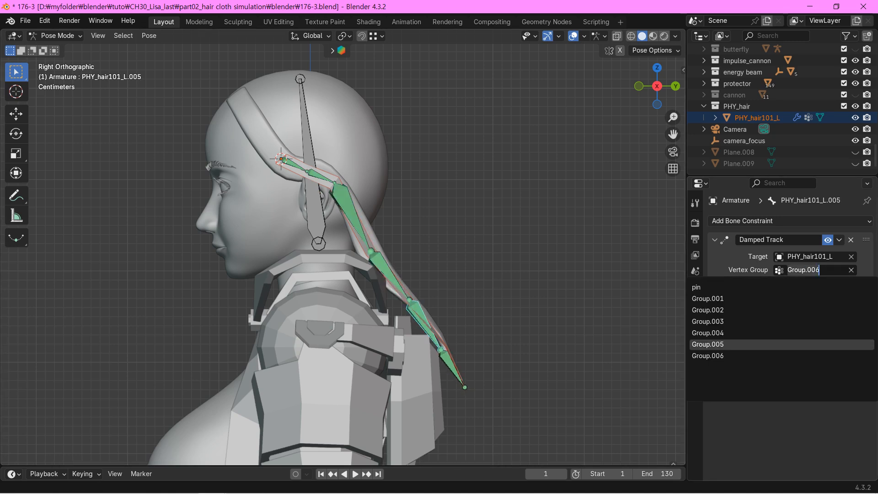
pyautogui.press('Return')
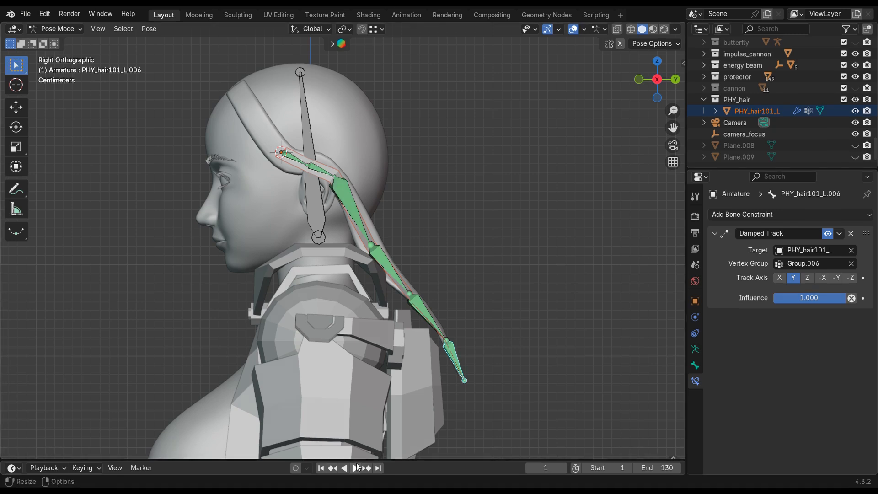
# - Play the animation to check that the PHY_hair101_L bones follow the plane, and return to the first frame
pyautogui.click(355, 474)
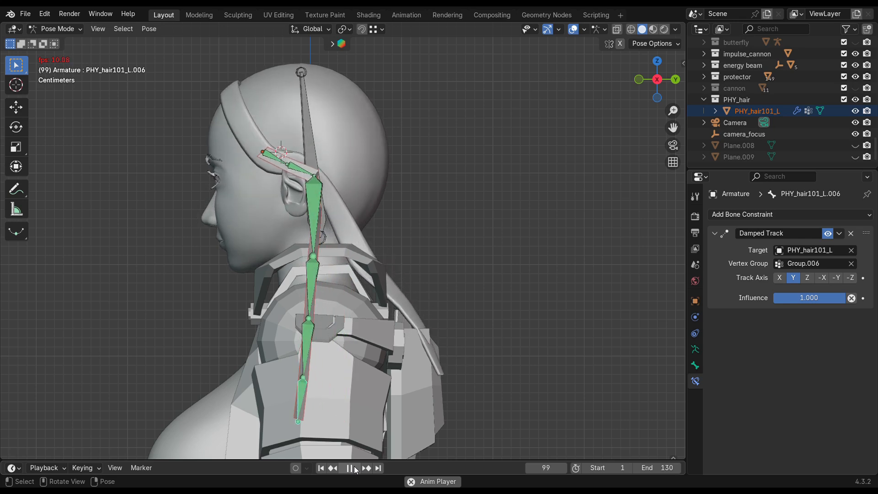
pyautogui.click(349, 468)
pyautogui.click(322, 468)
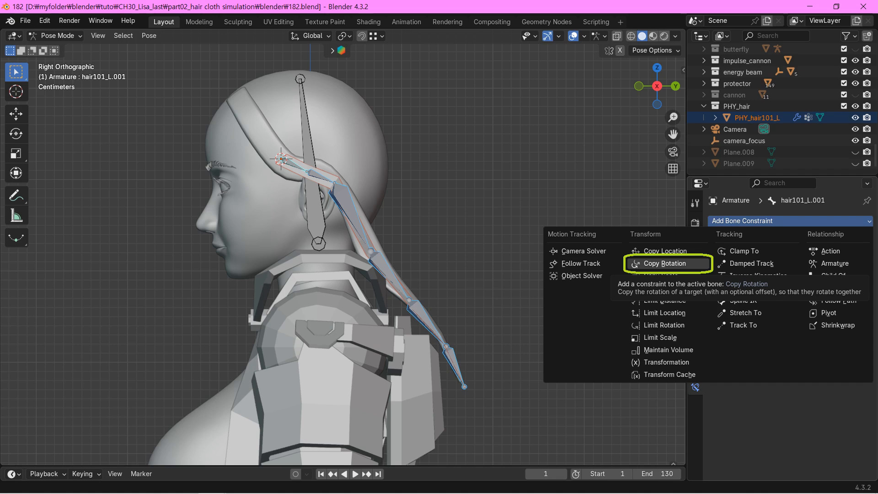
# - Give the six hair101_L bones Copy Rotation constraints in Local Space with Mix set to Add, targeting the matching PHY_hair101_L.001 to .006 bones
pyautogui.click(665, 263)
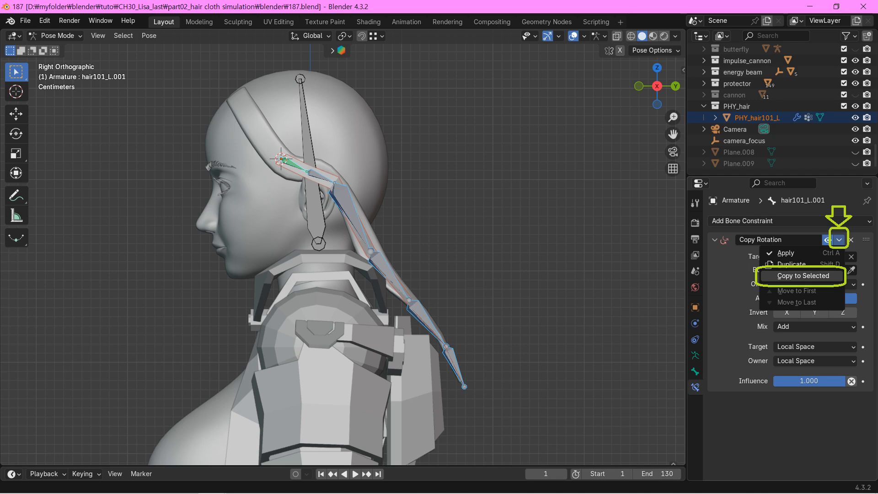
pyautogui.click(803, 275)
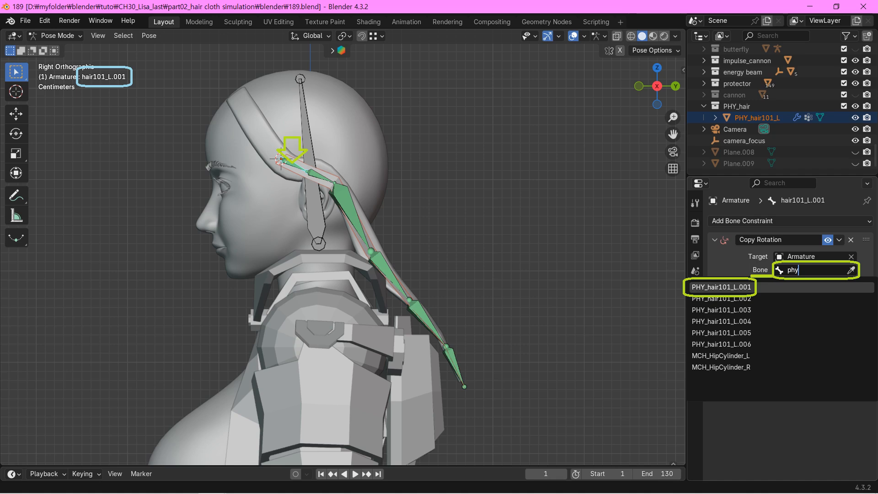
pyautogui.press('Return')
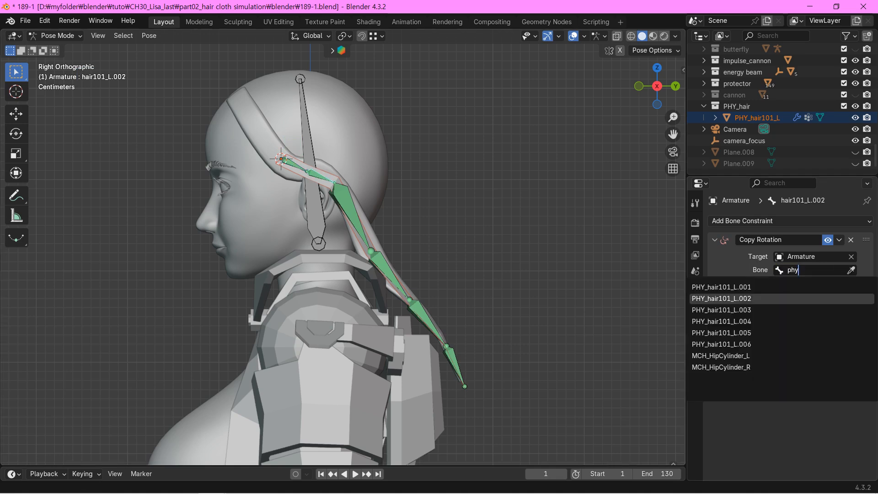
pyautogui.press('Return')
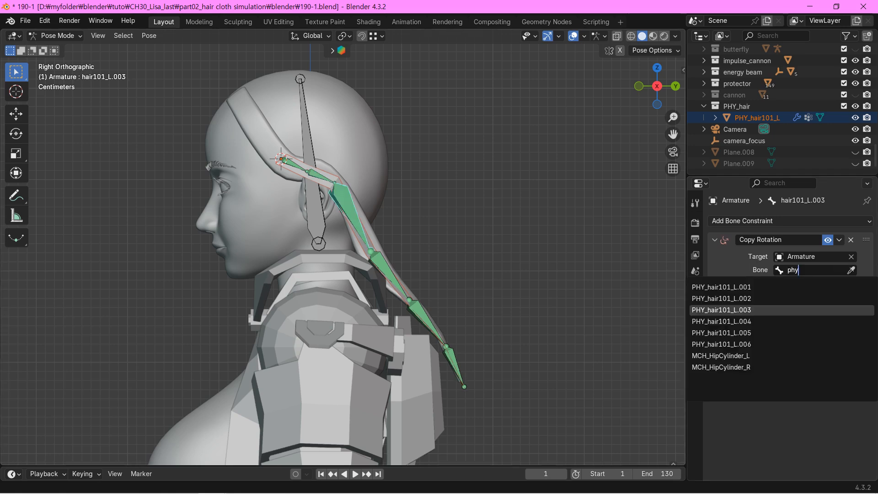
pyautogui.press('Return')
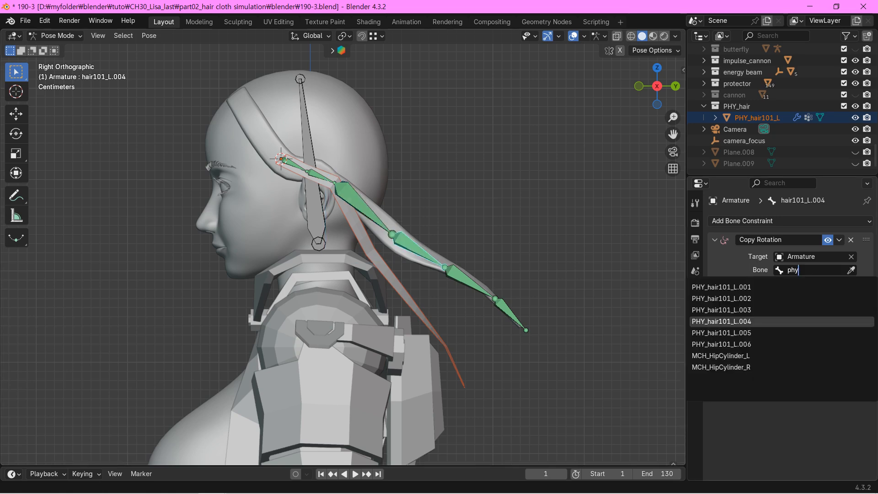
pyautogui.click(721, 321)
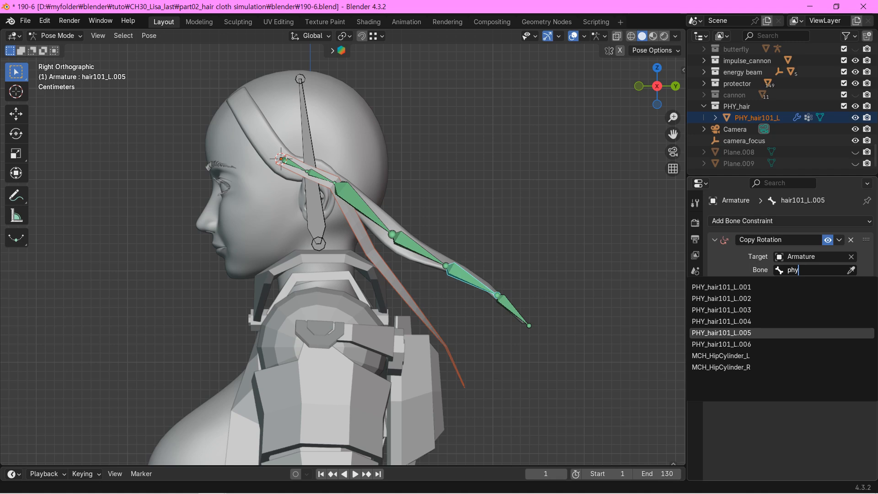
pyautogui.click(721, 333)
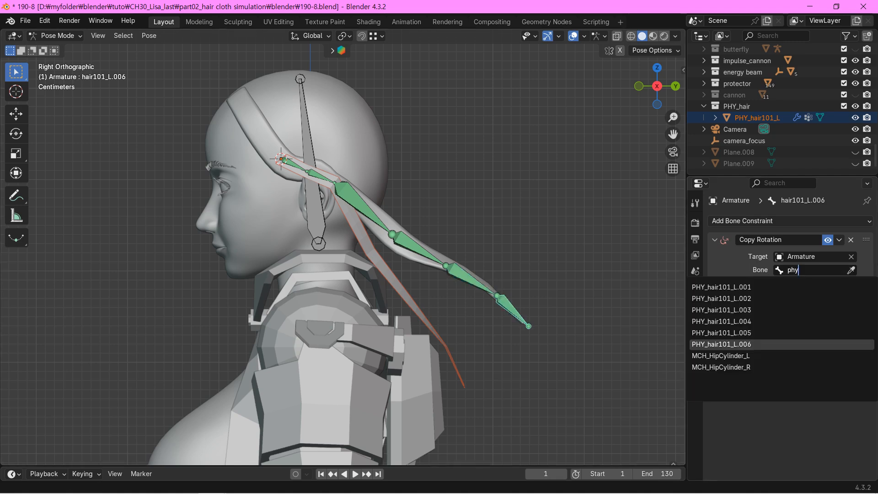
pyautogui.click(721, 344)
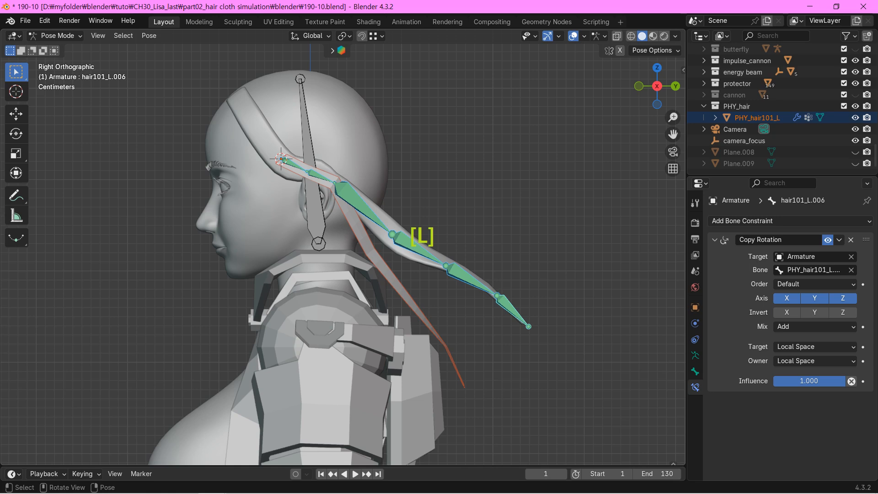
# - Clear the rotation of the hair101_L bone chain and play the animation to check its motion
pyautogui.hotkey('alt', 'r')
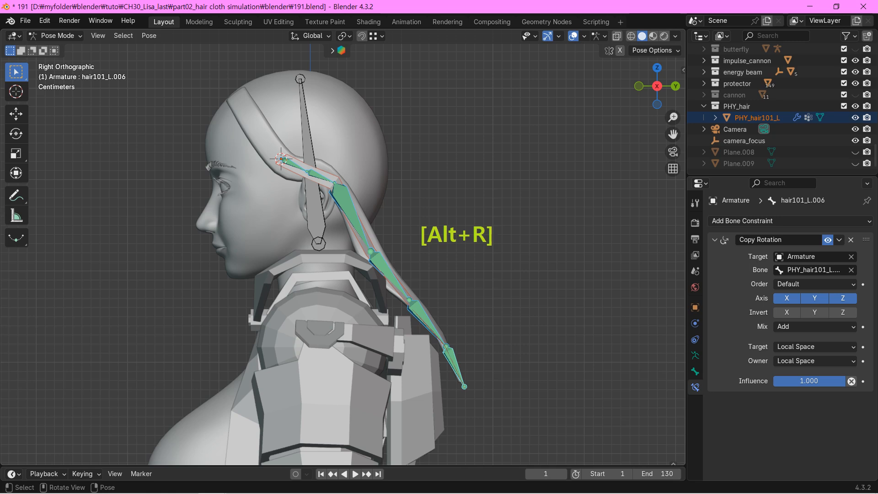
pyautogui.click(355, 469)
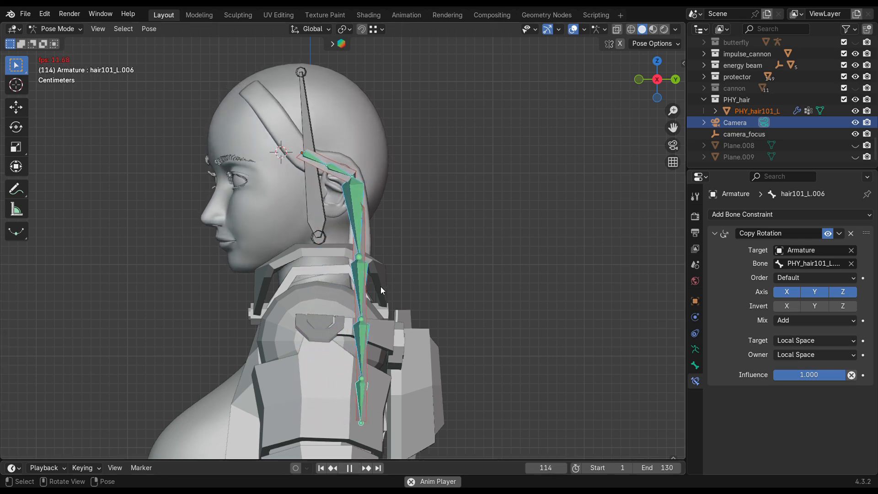
# - Try rotating the hair101_L.003 bone by about -25.5° during playback, clear its rotation, and return to the first frame
pyautogui.click(337, 207)
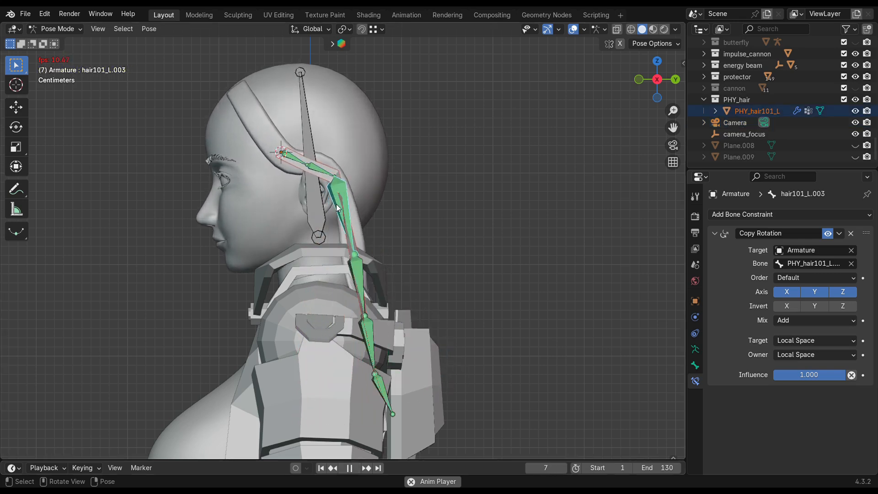
pyautogui.press('r')
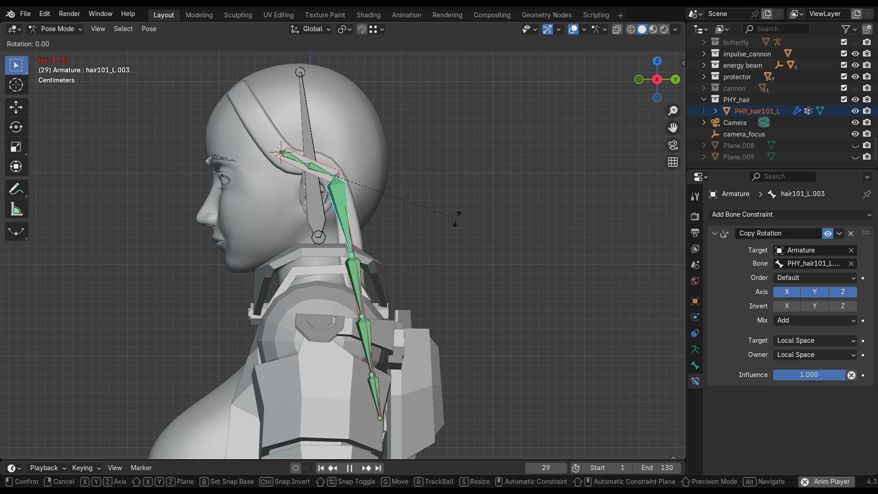
pyautogui.click(455, 163)
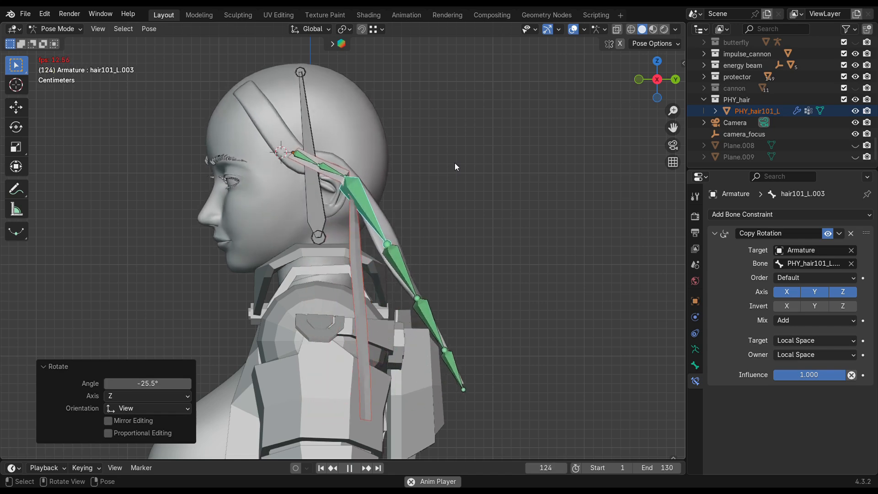
pyautogui.hotkey('alt', 'r')
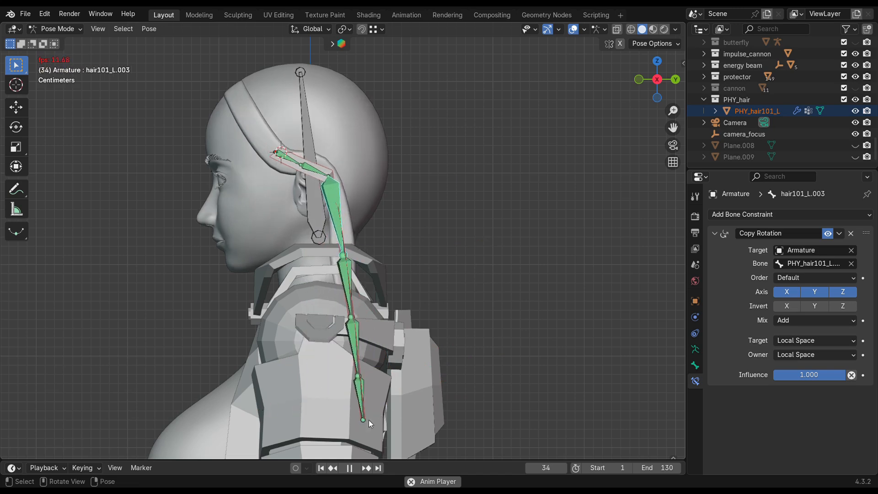
pyautogui.click(349, 468)
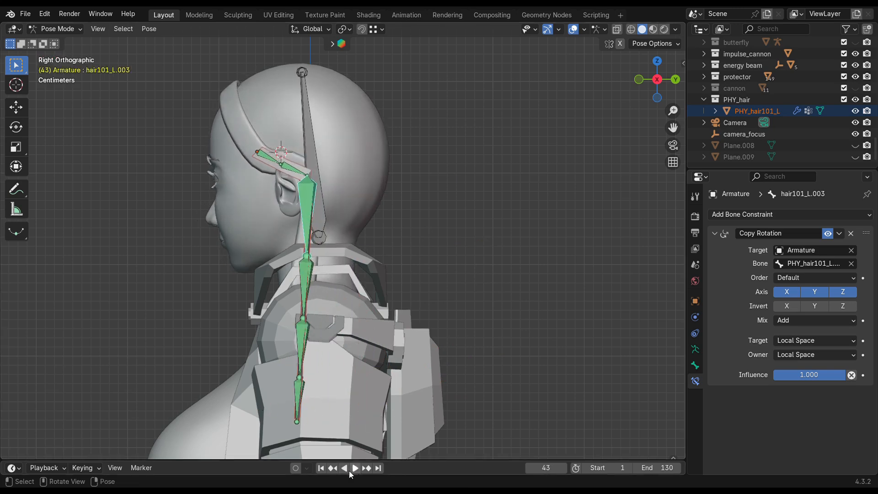
pyautogui.click(322, 467)
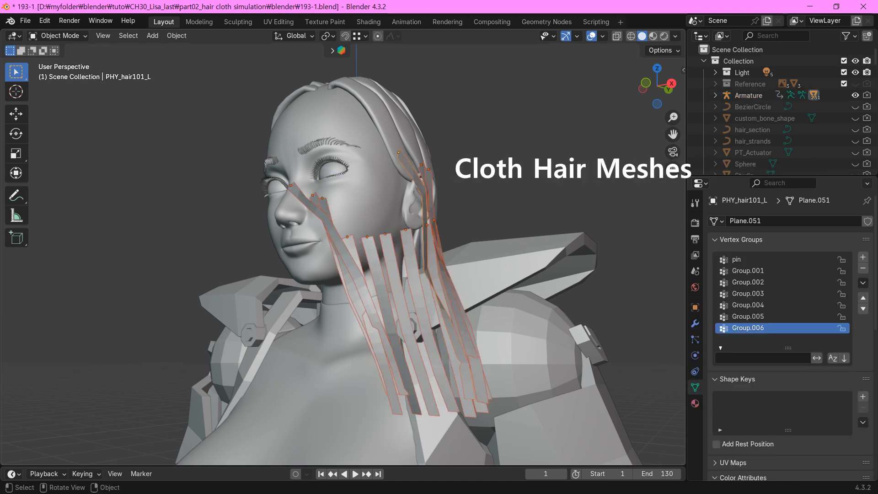
# - Play the animation to check the cloth simulation on all the hair strand planes
pyautogui.click(355, 474)
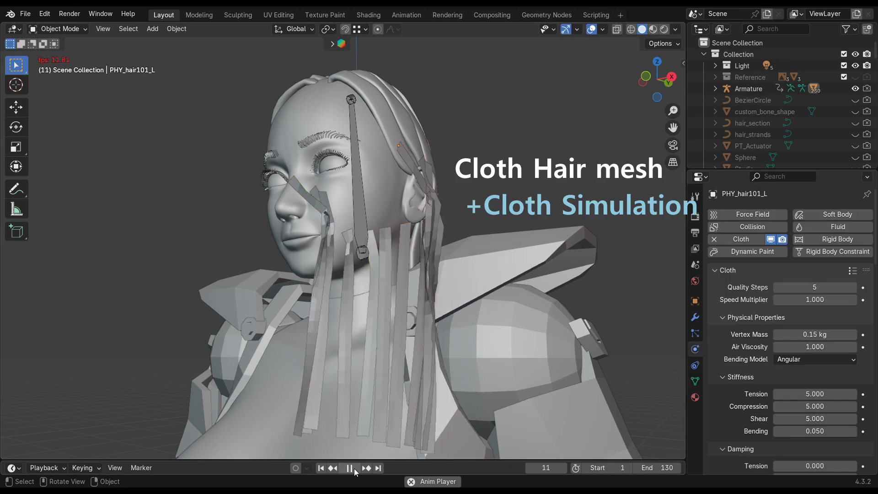